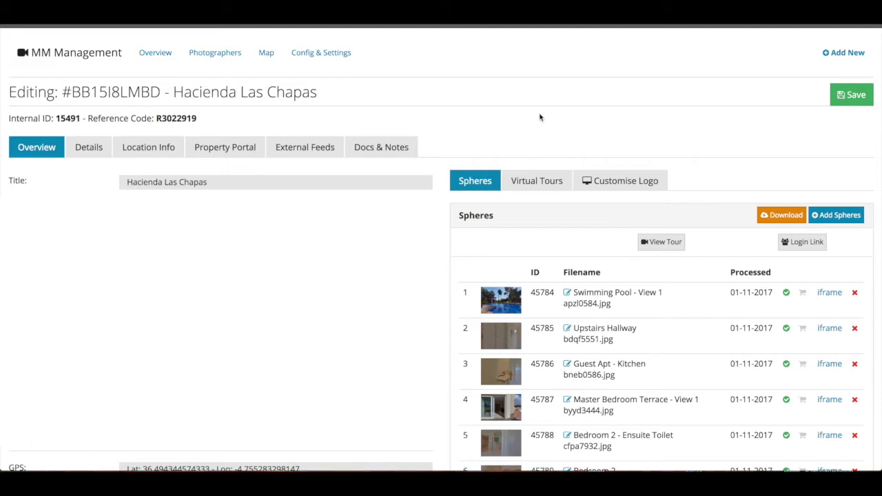
# Step: Show the Virtual Tours list for the Hacienda Las Chapas property
pyautogui.click(531, 184)
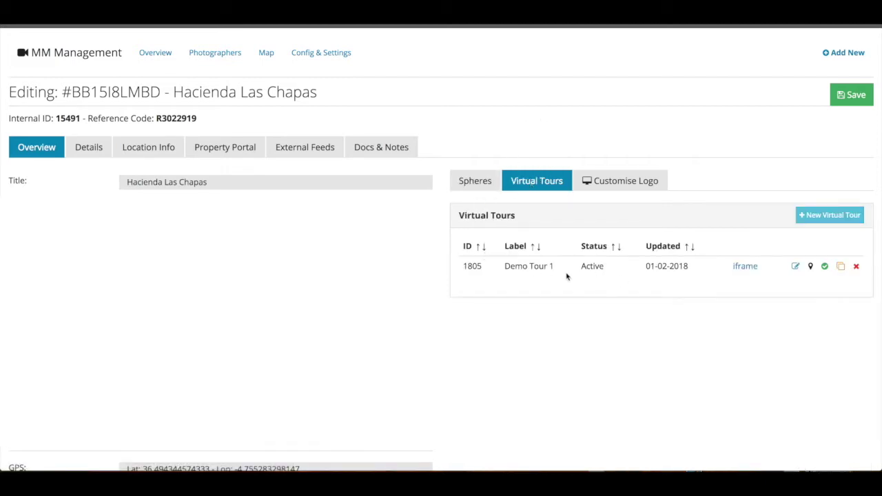
# Step: Create and save a new virtual tour labelled 'Demo tour 2'
pyautogui.click(827, 220)
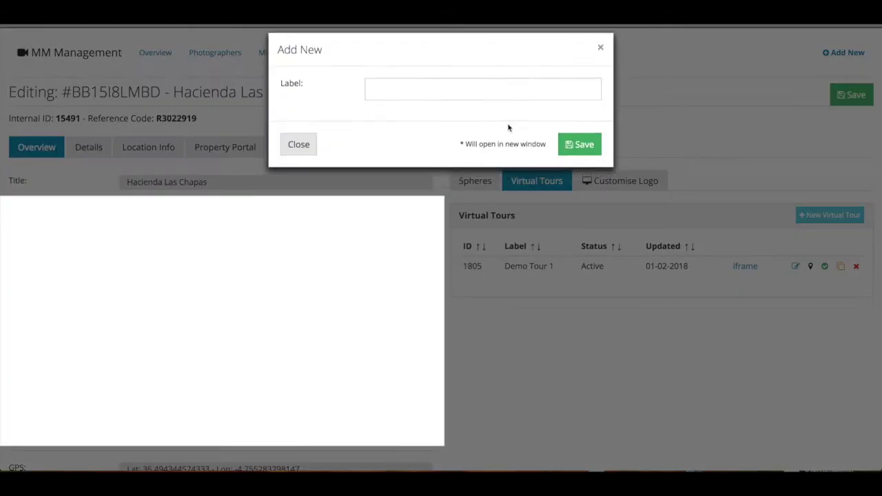
pyautogui.click(459, 103)
pyautogui.write('Demo t')
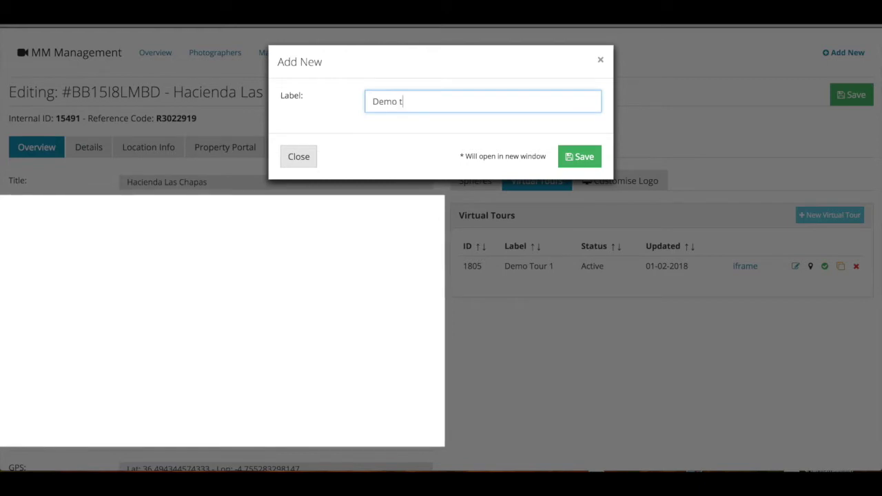
pyautogui.write('our 2')
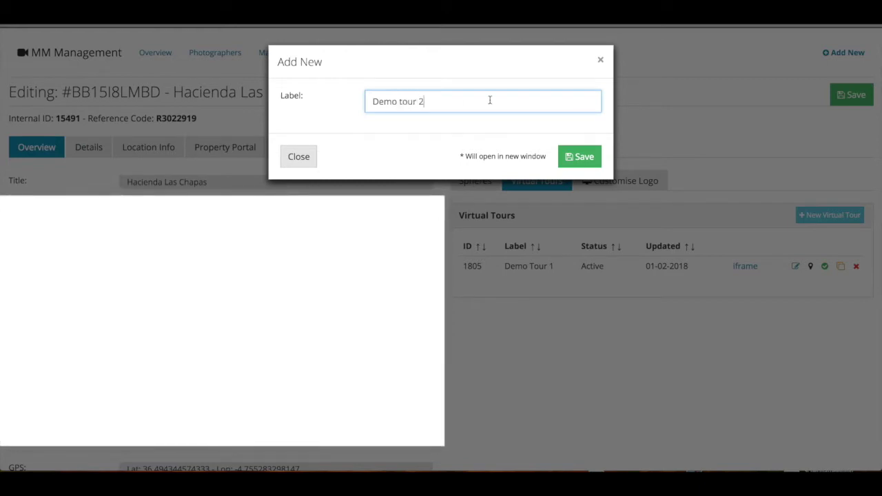
pyautogui.click(577, 157)
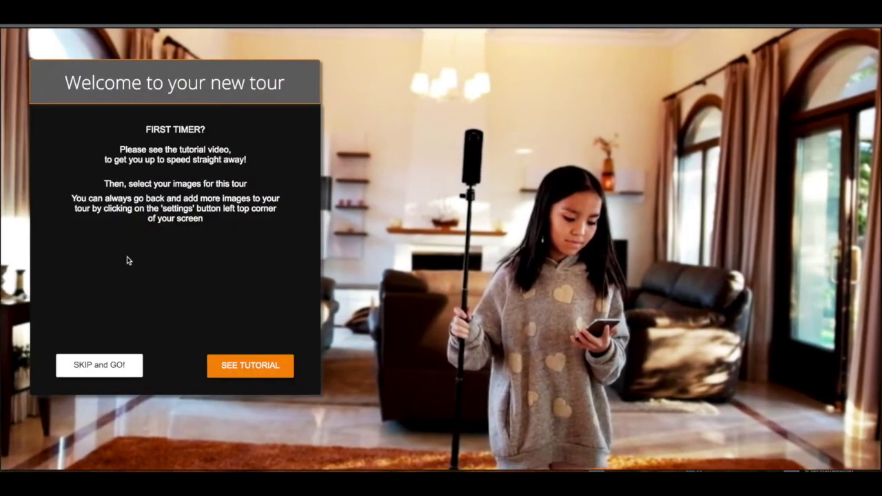
# Step: Skip the tutorial, include all scenes, and save with Swimming Pool - View 1 as start scene
pyautogui.click(109, 372)
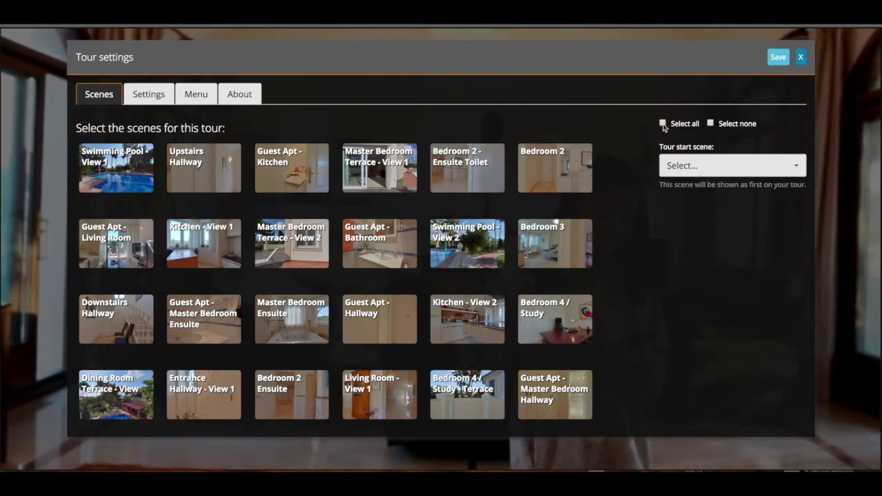
pyautogui.click(683, 123)
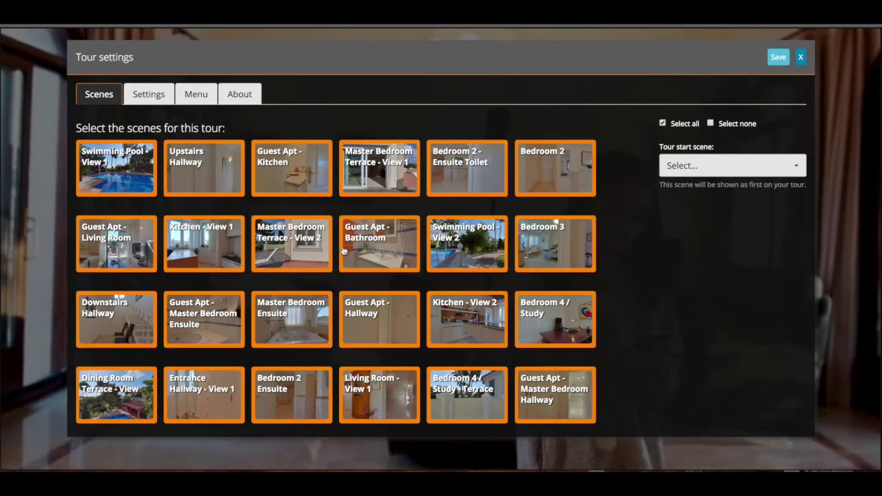
pyautogui.click(726, 173)
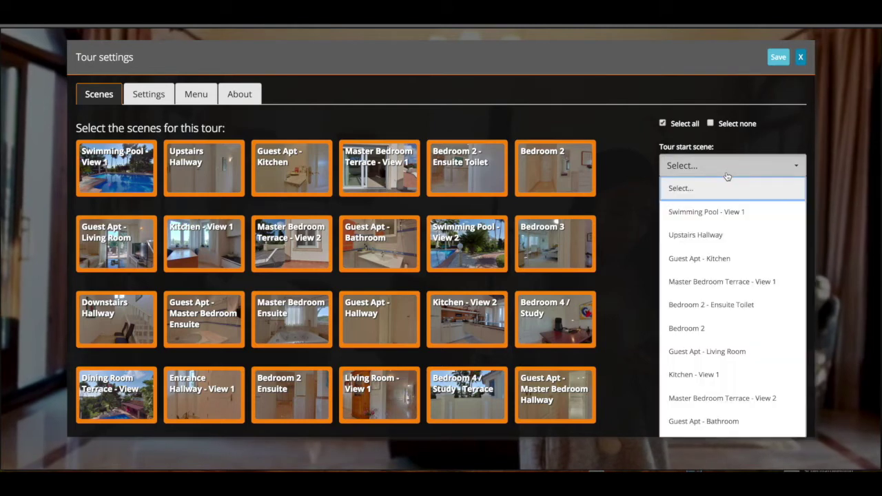
pyautogui.click(702, 212)
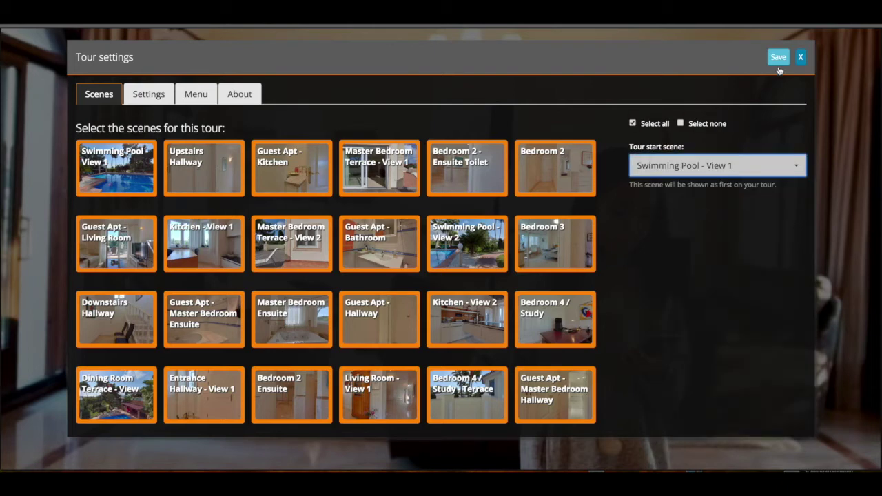
pyautogui.click(778, 59)
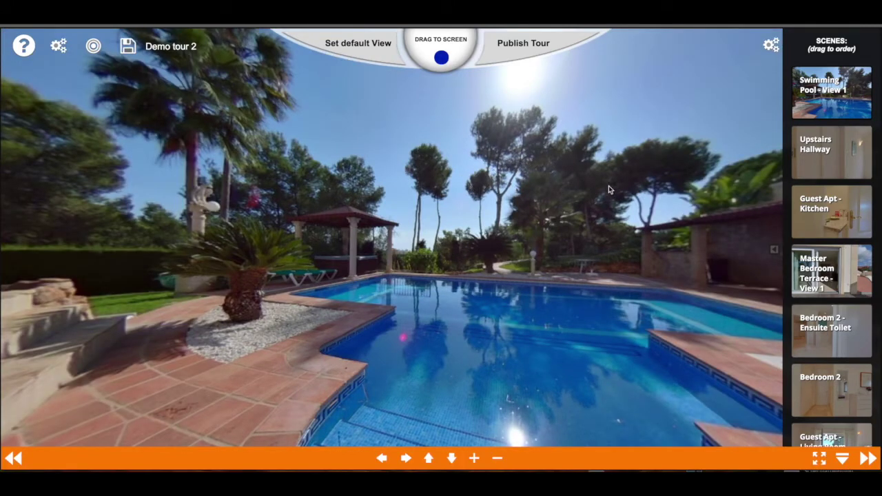
# Step: Frame the pool in the panorama and save it as the default starting view
pyautogui.moveTo(599, 191); pyautogui.dragTo(534, 212)
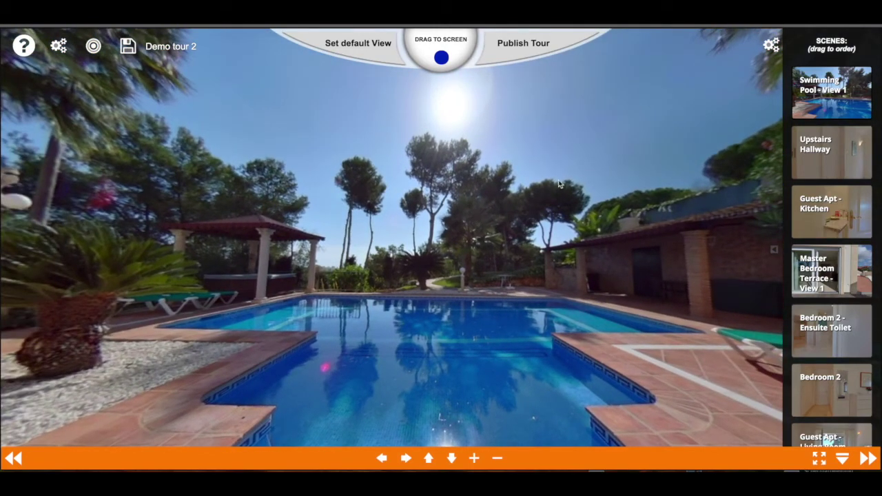
pyautogui.moveTo(500, 211)
pyautogui.mouseDown()
pyautogui.moveTo(331, 221)
pyautogui.moveTo(511, 187)
pyautogui.moveTo(476, 209)
pyautogui.moveTo(488, 215)
pyautogui.mouseUp()
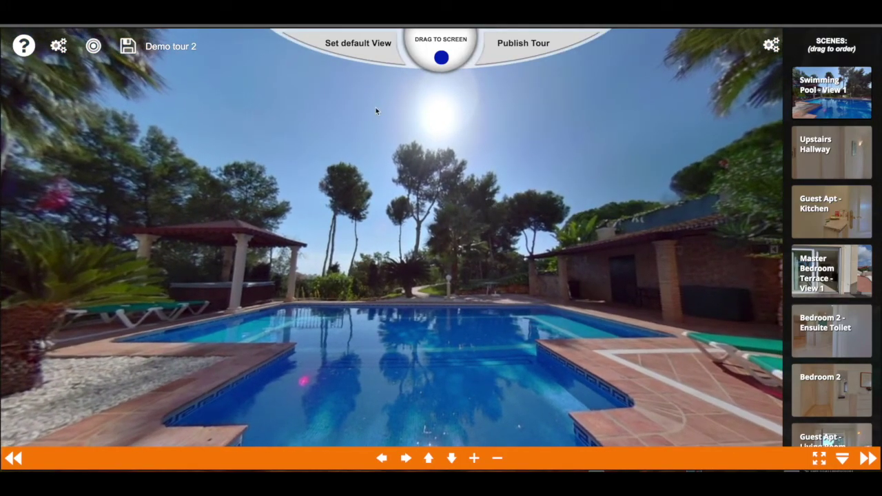
pyautogui.click(377, 61)
# Step: Widen the scenes panel and move Swimming Pool View 2, Dining Room Terrace and View 3 up
pyautogui.moveTo(776, 255); pyautogui.dragTo(472, 315)
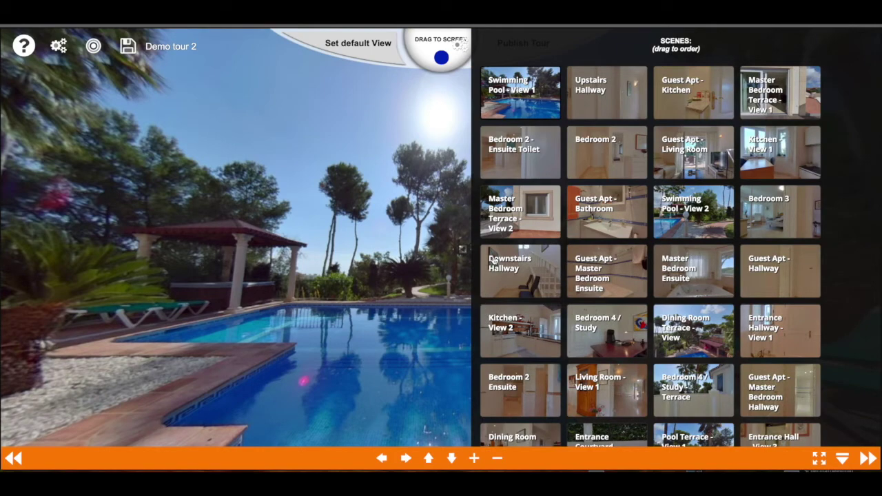
pyautogui.moveTo(682, 213); pyautogui.dragTo(596, 95)
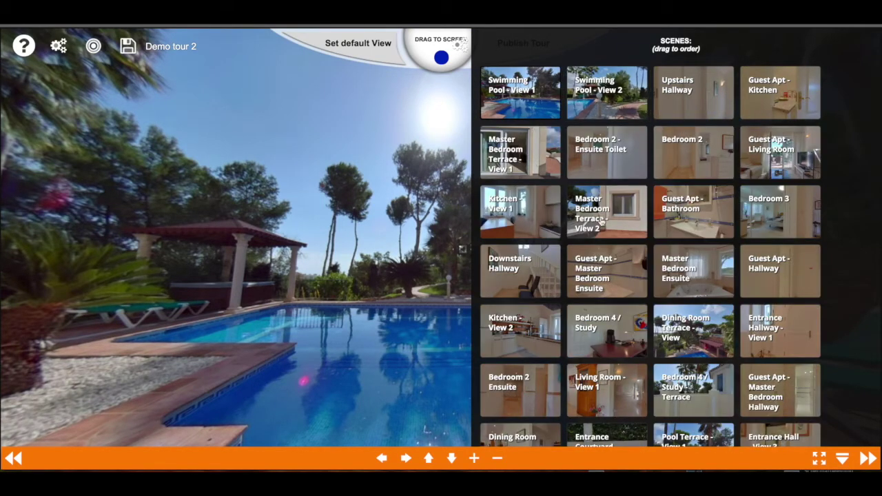
pyautogui.moveTo(688, 320); pyautogui.dragTo(693, 86)
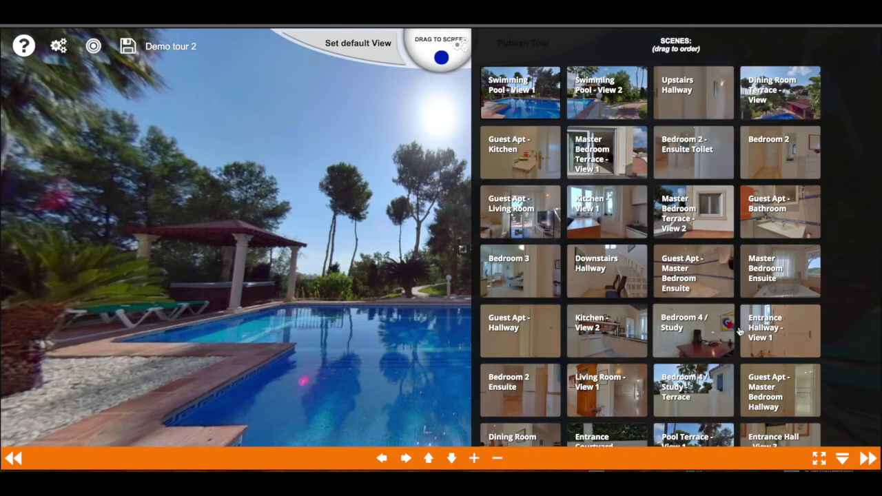
pyautogui.scroll(-2, 739, 332)
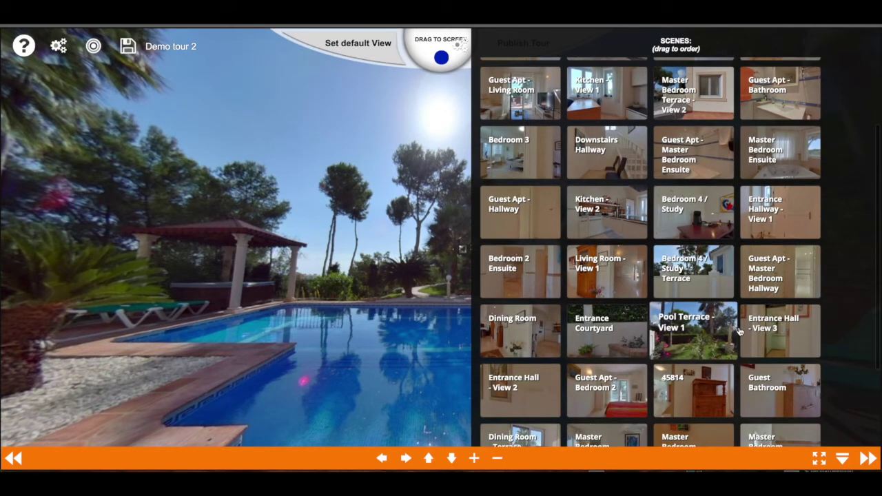
pyautogui.scroll(-2, 739, 332)
pyautogui.moveTo(696, 362); pyautogui.dragTo(668, 97)
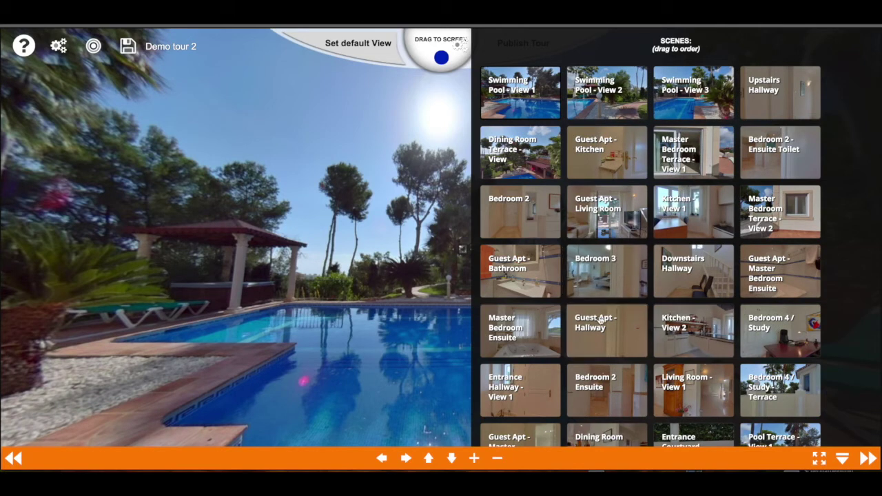
# Step: Collapse the scenes list to a single column and bring up the tour map
pyautogui.click(463, 251)
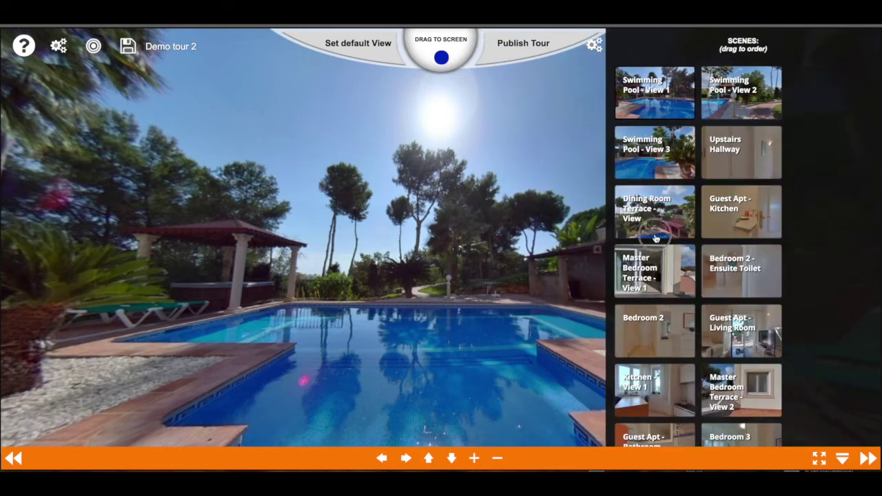
pyautogui.click(655, 237)
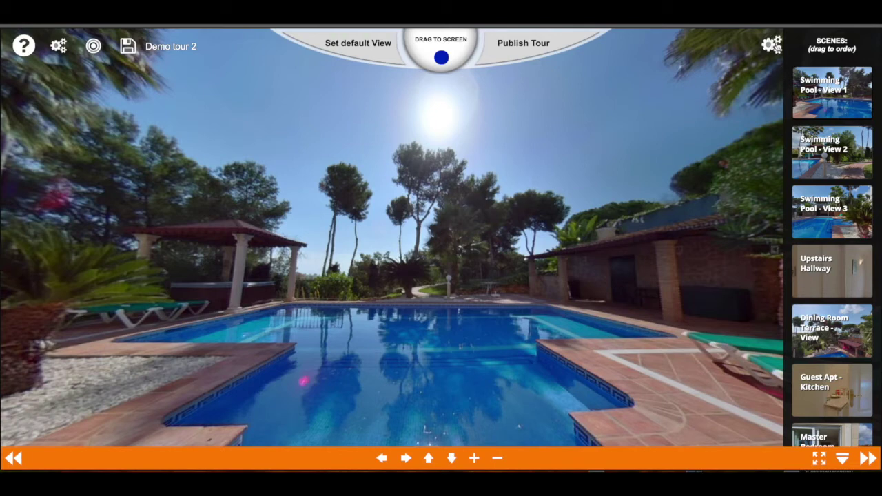
pyautogui.click(775, 46)
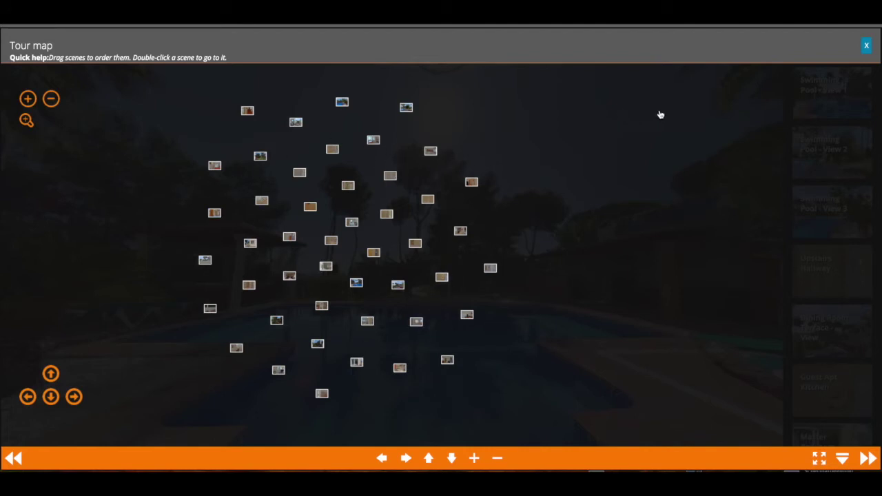
pyautogui.click(866, 45)
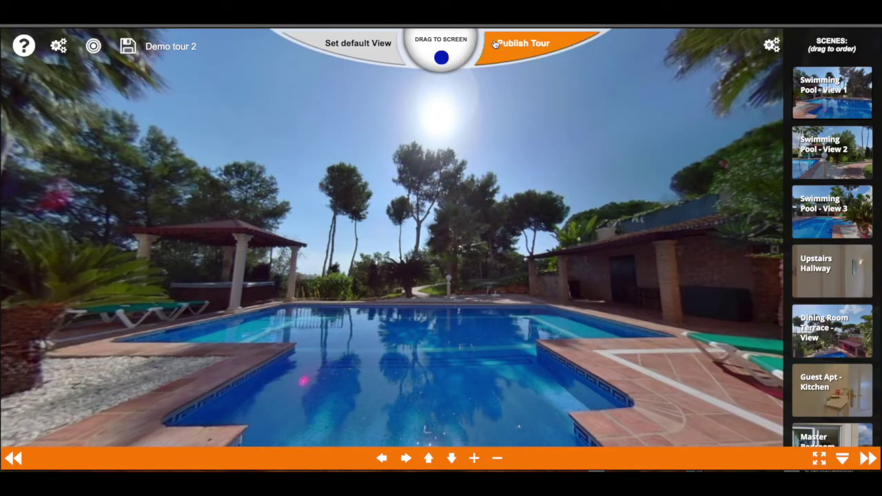
# Step: Add a link hotspot to Swimming Pool - View 2, its start view facing the pool house patio
pyautogui.moveTo(441, 59); pyautogui.dragTo(491, 270)
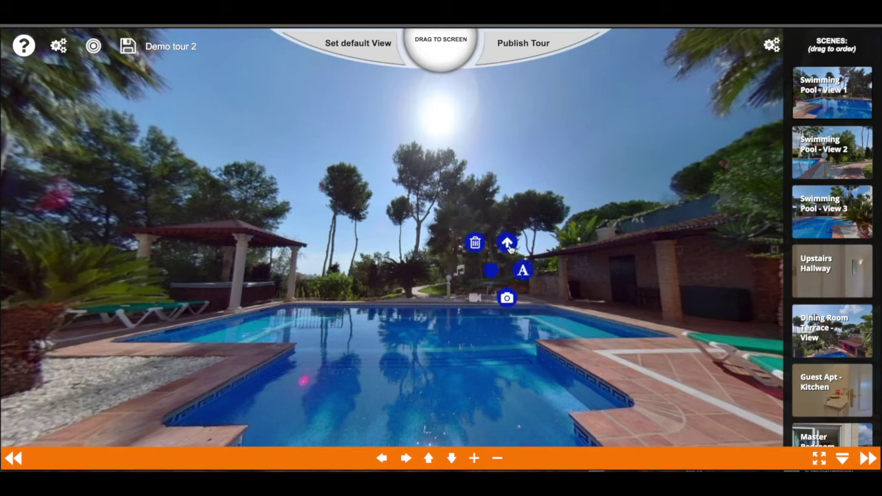
pyautogui.click(509, 245)
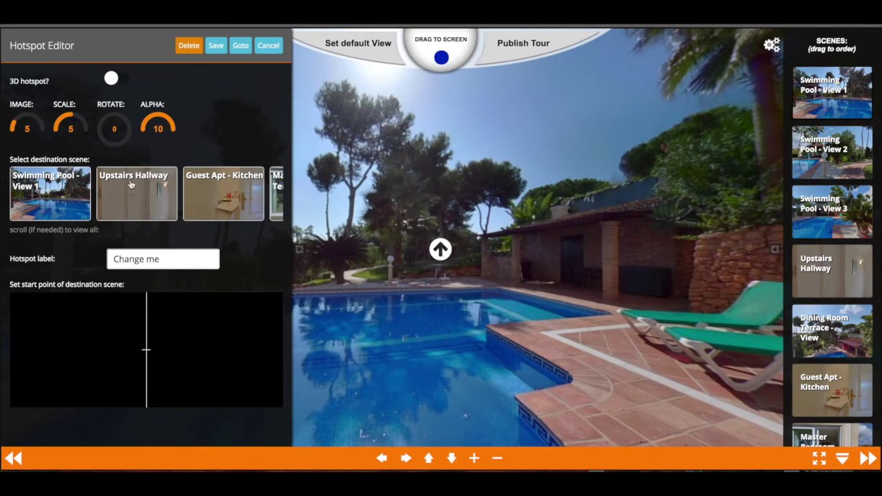
pyautogui.hscroll(5, 191, 194)
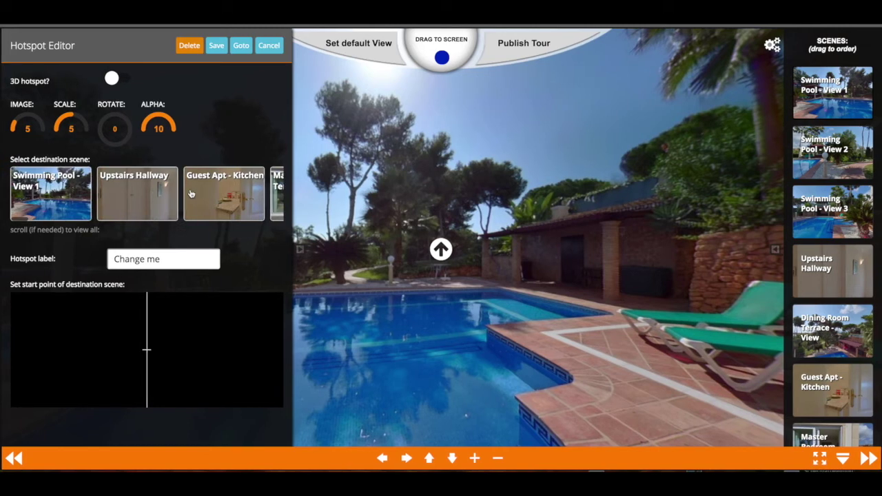
pyautogui.hscroll(8, 138, 194)
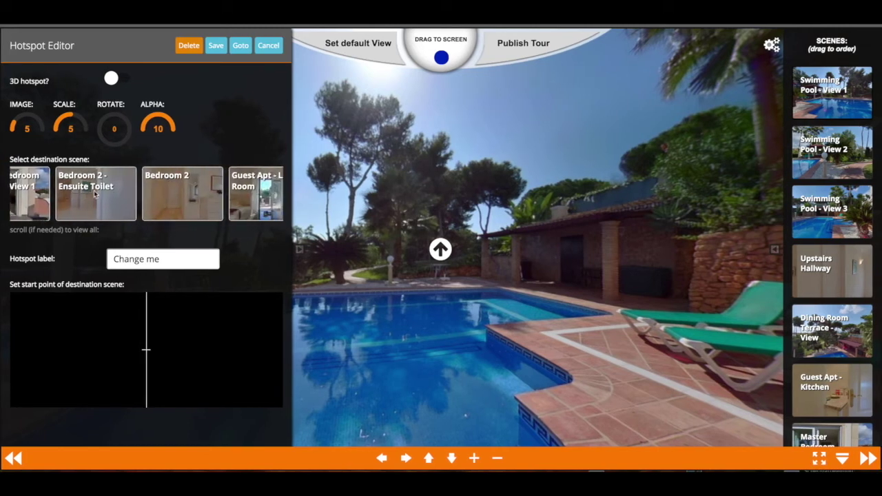
pyautogui.hscroll(8, 94, 195)
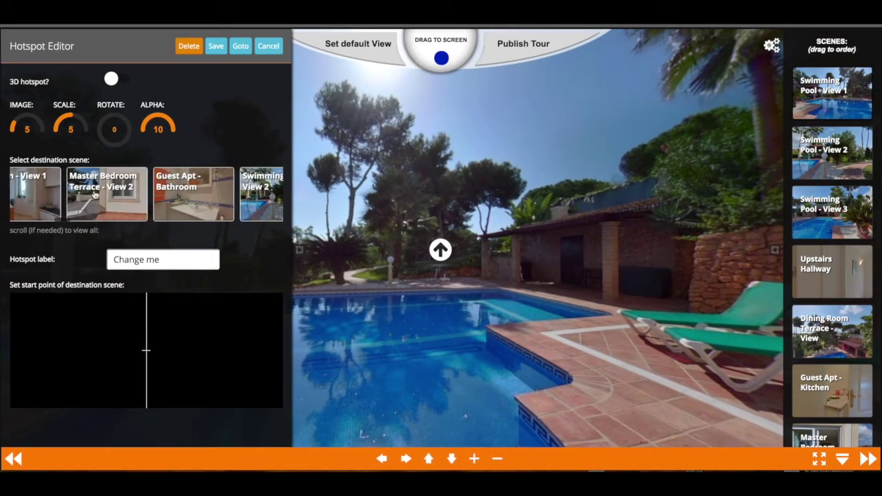
pyautogui.click(220, 200)
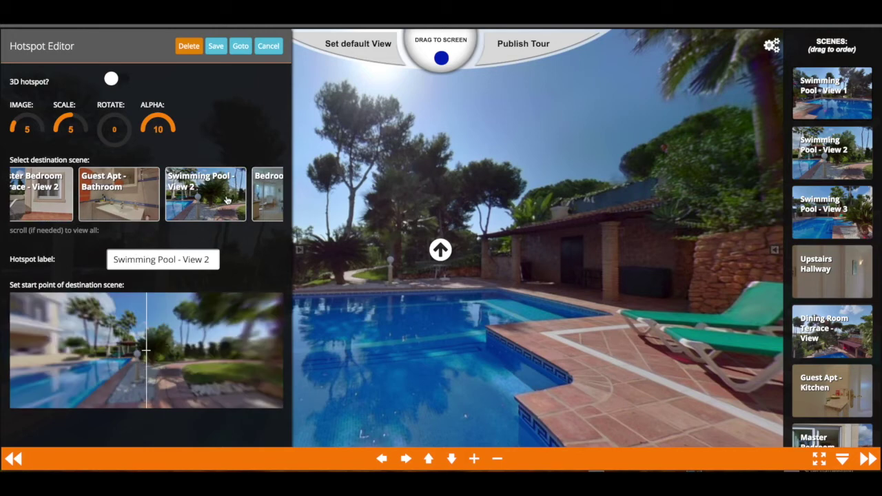
pyautogui.moveTo(214, 343); pyautogui.dragTo(120, 342)
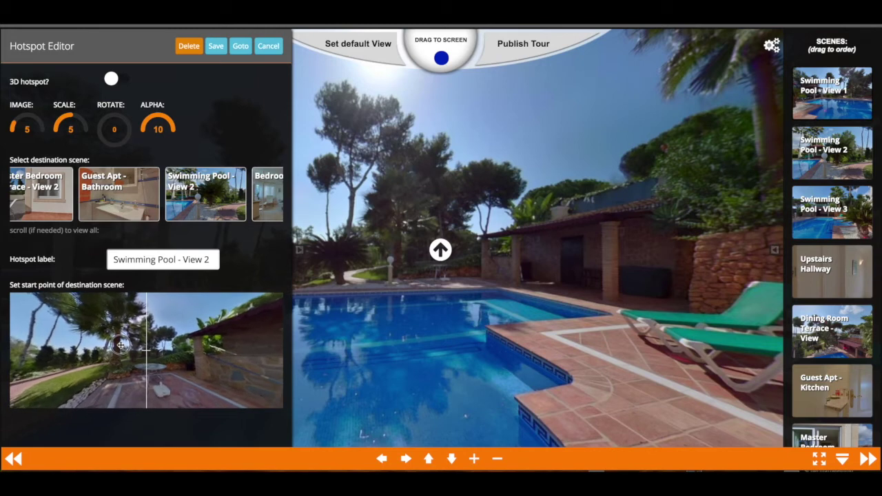
pyautogui.moveTo(212, 342); pyautogui.dragTo(213, 342)
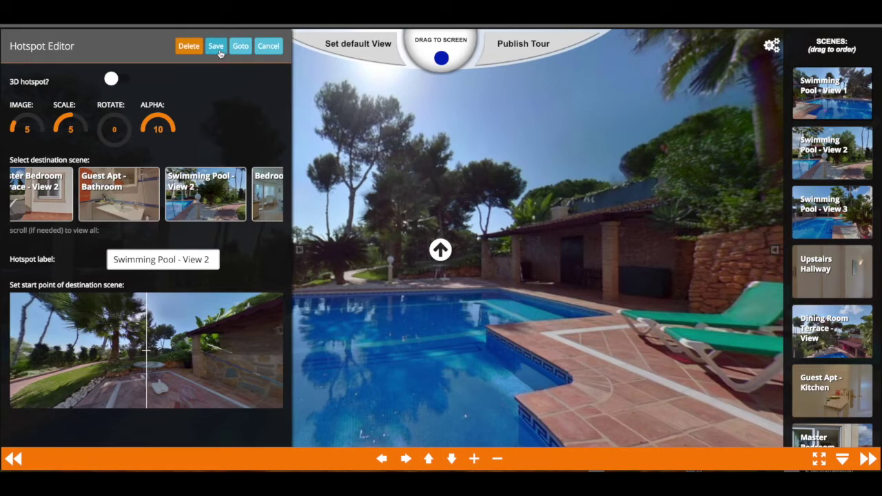
# Step: Try different hotspot image and scale values, leaving both at 5
pyautogui.click(26, 129)
pyautogui.click(70, 129)
pyautogui.click(27, 129)
pyautogui.press('Down')
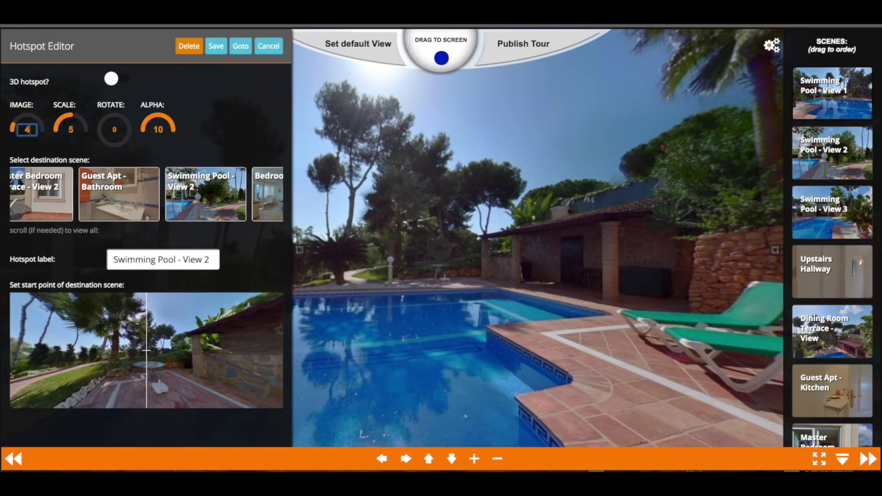
pyautogui.press('Up')
pyautogui.press('Up')
pyautogui.click(70, 129)
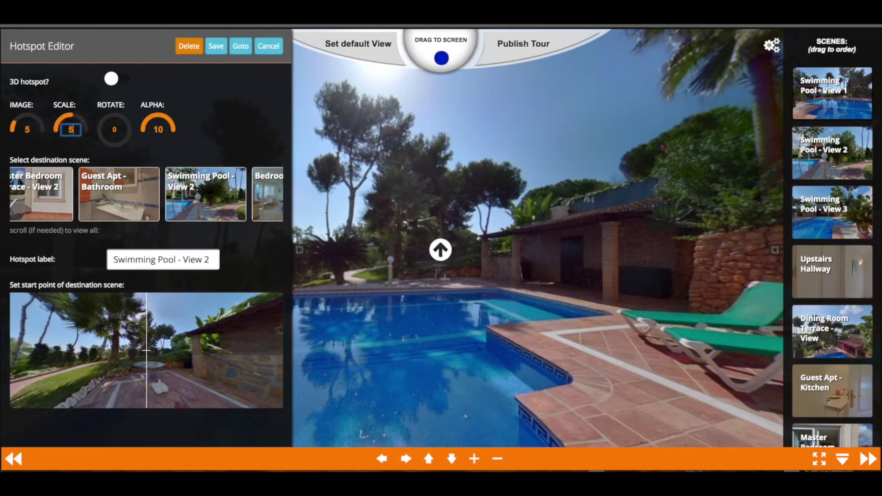
# Step: Try typed rotation values, then rotate the hotspot arrow to about 160 degrees
pyautogui.click(114, 128)
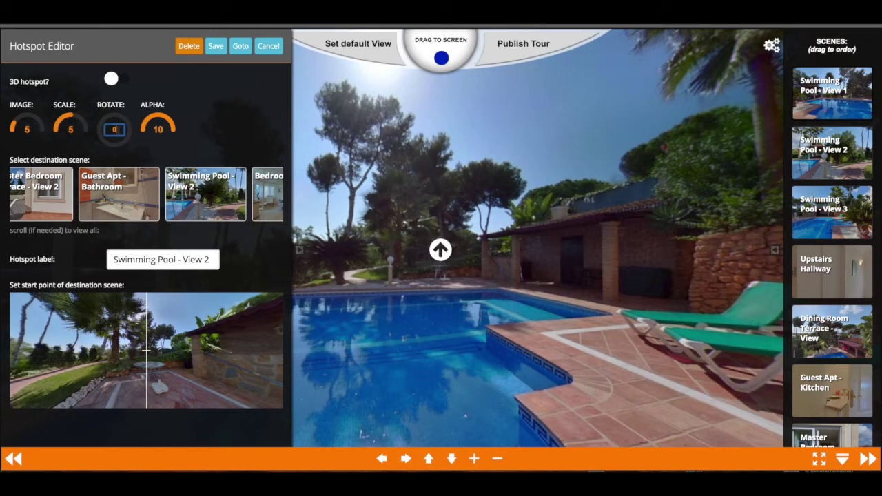
pyautogui.write('4')
pyautogui.press('BackSpace')
pyautogui.write('7')
pyautogui.moveTo(118, 121)
pyautogui.mouseDown()
pyautogui.moveTo(123, 140)
pyautogui.moveTo(112, 151)
pyautogui.moveTo(100, 134)
pyautogui.moveTo(105, 121)
pyautogui.moveTo(101, 134)
pyautogui.moveTo(115, 148)
pyautogui.moveTo(132, 127)
pyautogui.moveTo(115, 115)
pyautogui.mouseUp()
# Step: Try a 90 degree rotation, return rotation to 0, and set alpha to 9
pyautogui.click(114, 129)
pyautogui.write('90')
pyautogui.press('Tab')
pyautogui.hotkey('shift', 'Tab')
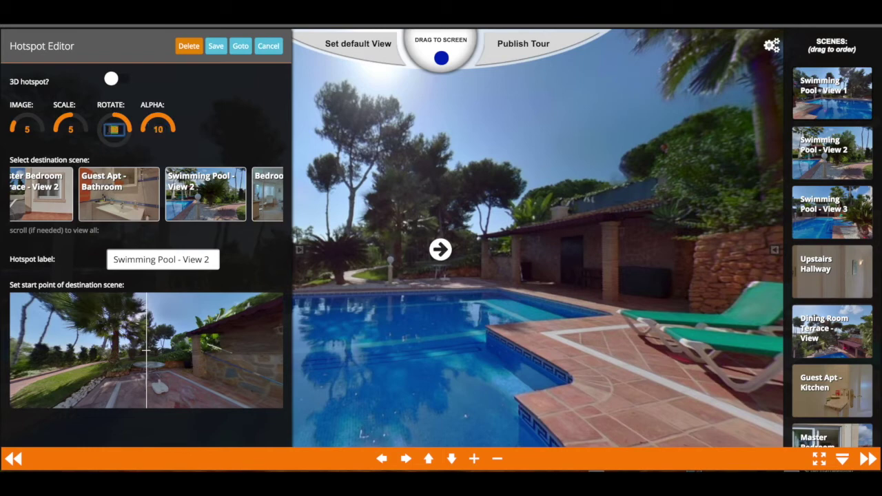
pyautogui.press('Tab')
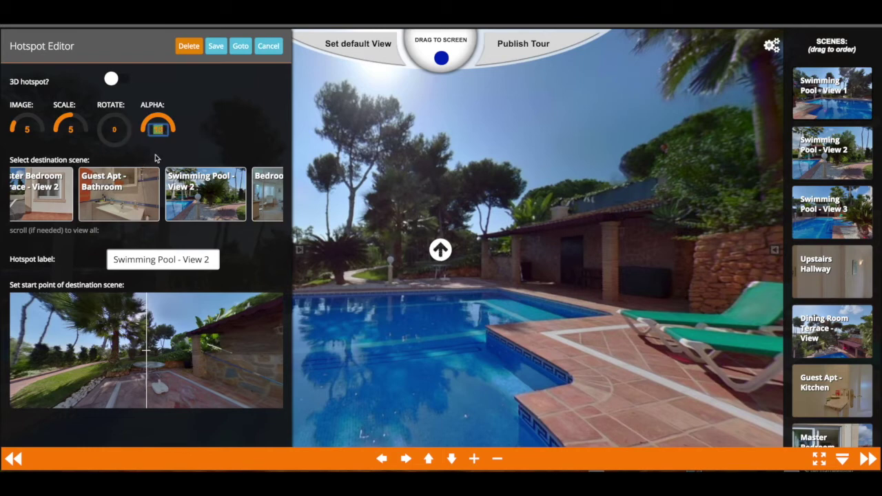
pyautogui.write('9')
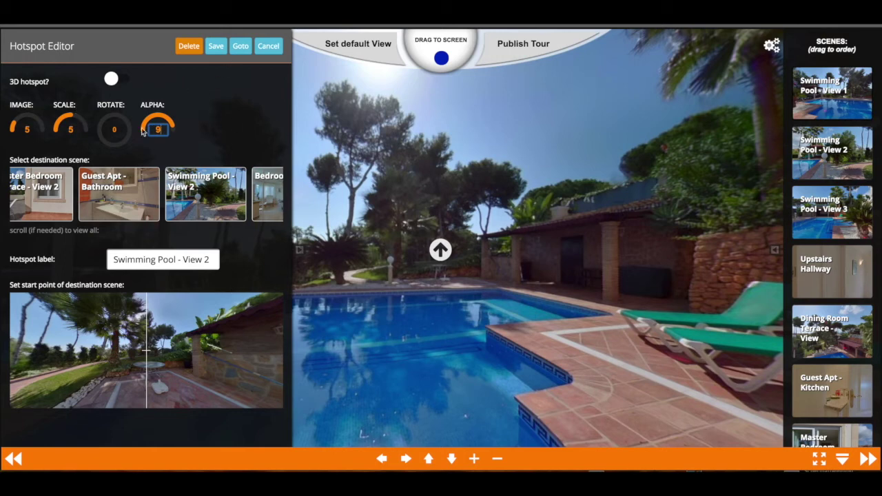
# Step: Go to Swimming Pool - View 2 and move its return hotspot slightly lower and right
pyautogui.click(240, 46)
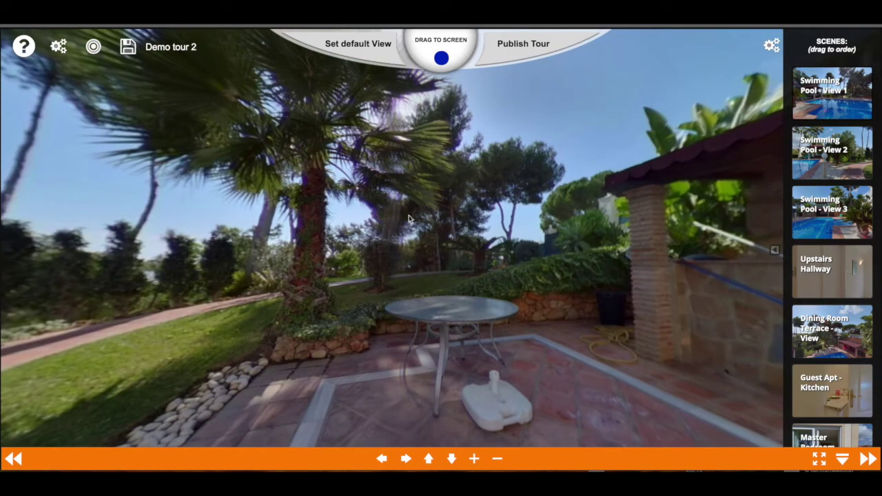
pyautogui.click(226, 255)
pyautogui.moveTo(584, 270); pyautogui.dragTo(510, 257)
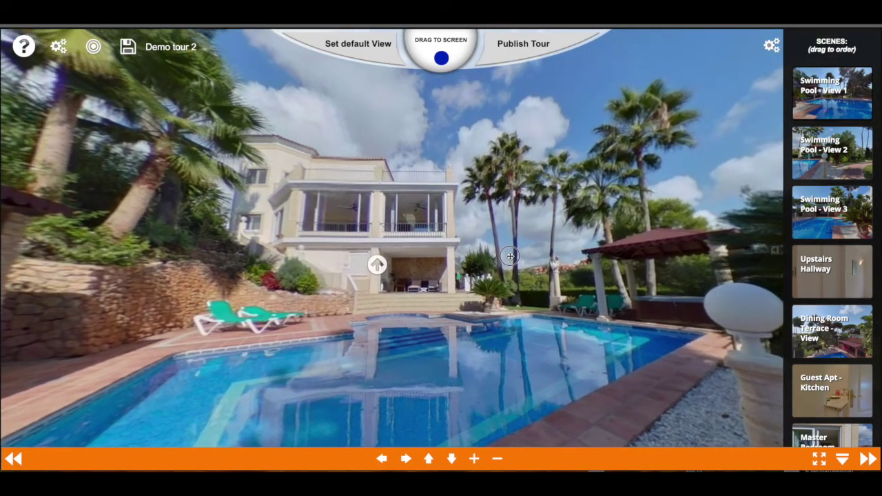
pyautogui.moveTo(387, 282); pyautogui.dragTo(403, 296)
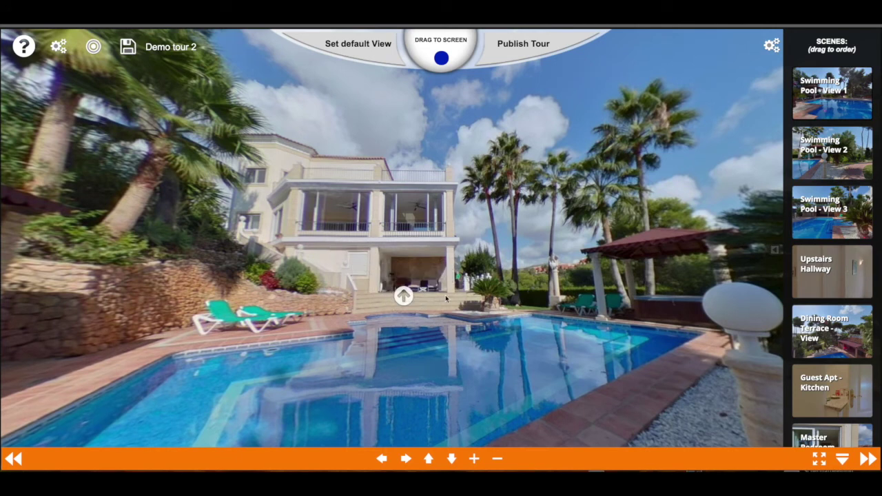
# Step: Aim the return hotspot's start view at the terrace, save it, and check the tour map
pyautogui.click(404, 296)
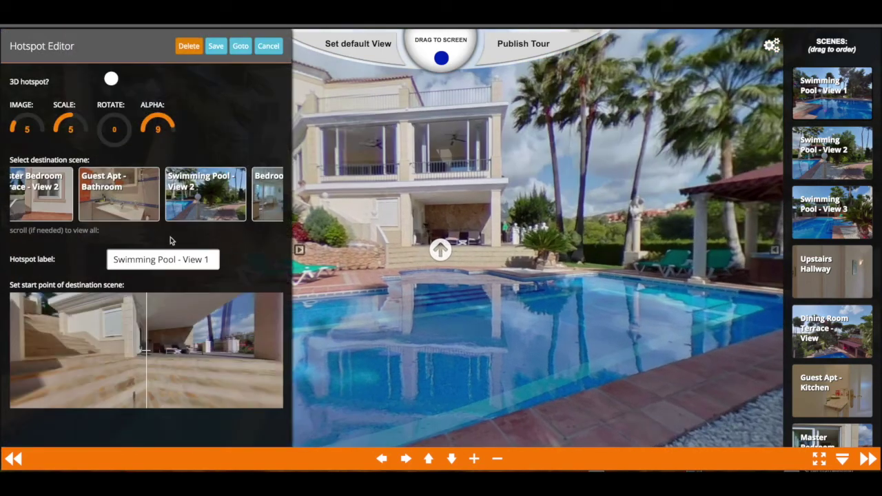
pyautogui.moveTo(216, 316); pyautogui.dragTo(203, 329)
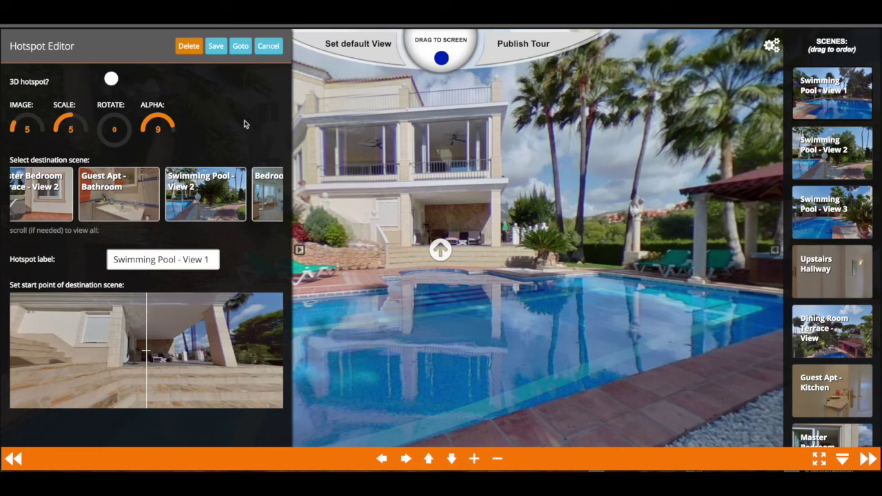
pyautogui.click(216, 45)
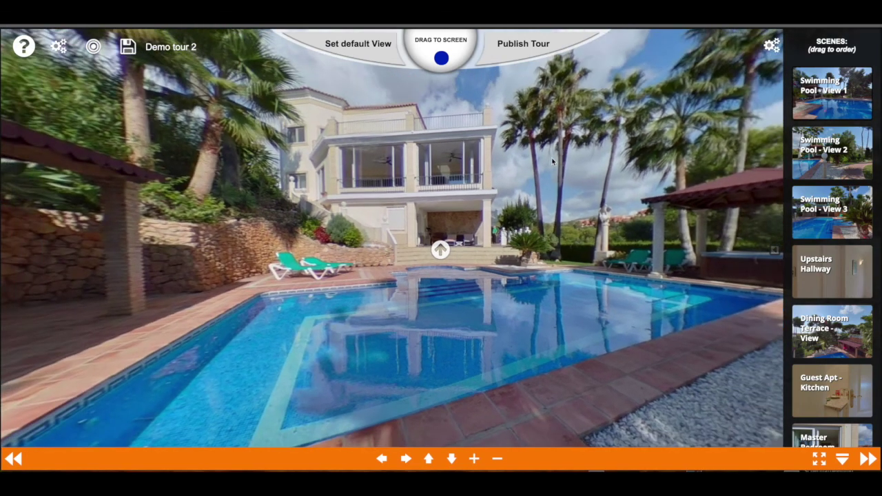
pyautogui.click(770, 46)
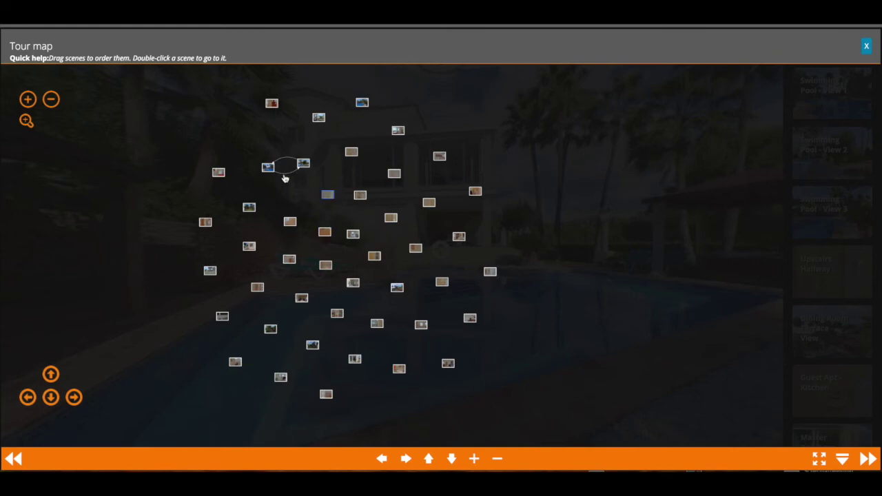
pyautogui.scroll(5, 293, 145)
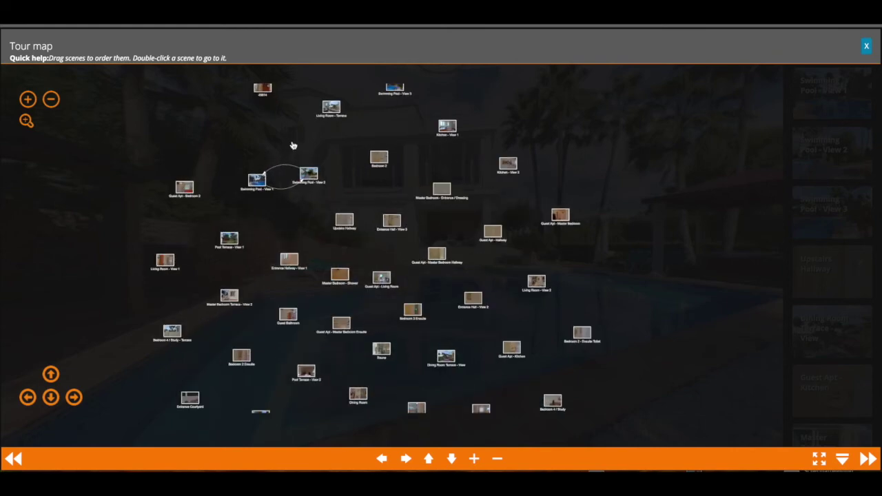